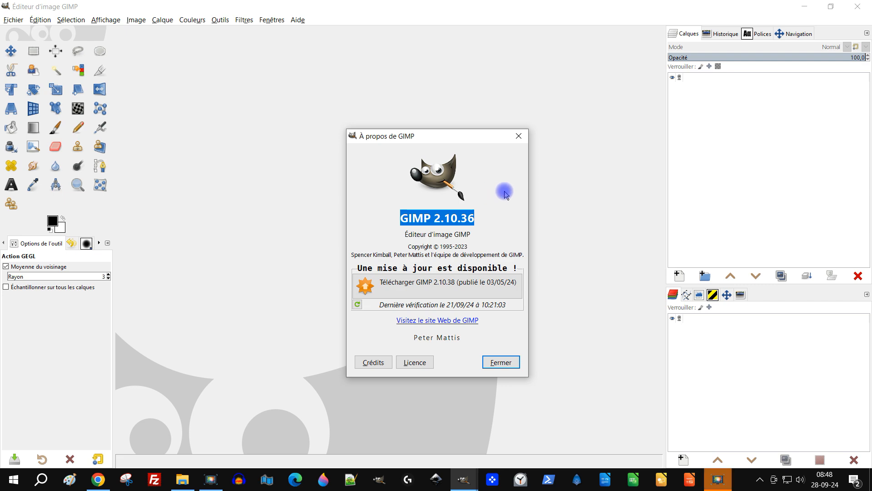
Close the About window and switch to Chrome to bring up the 1920-pixel version of the Pixabay lynx photo.
left_click(518, 136)
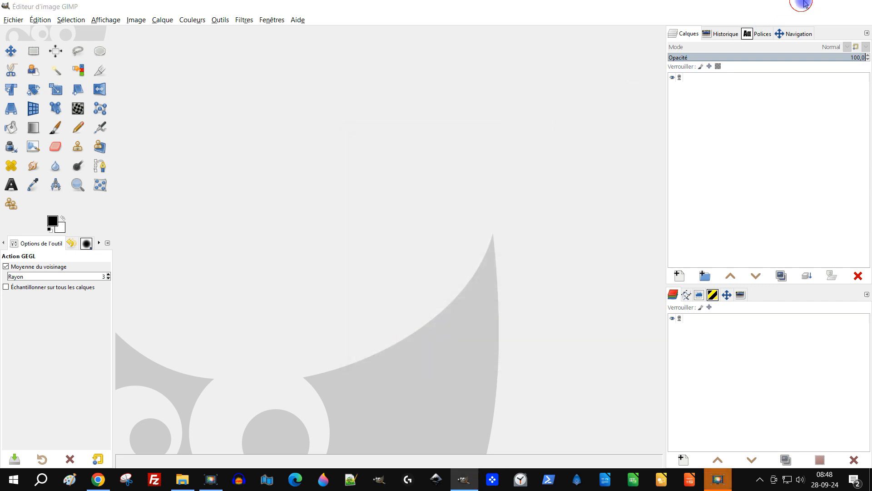
left_click(805, 6)
left_click(354, 11)
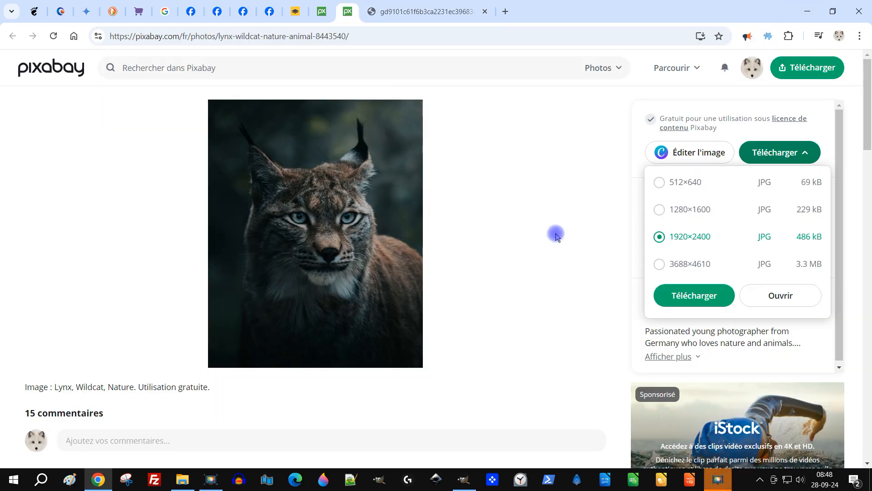
left_click(805, 154)
left_click(762, 160)
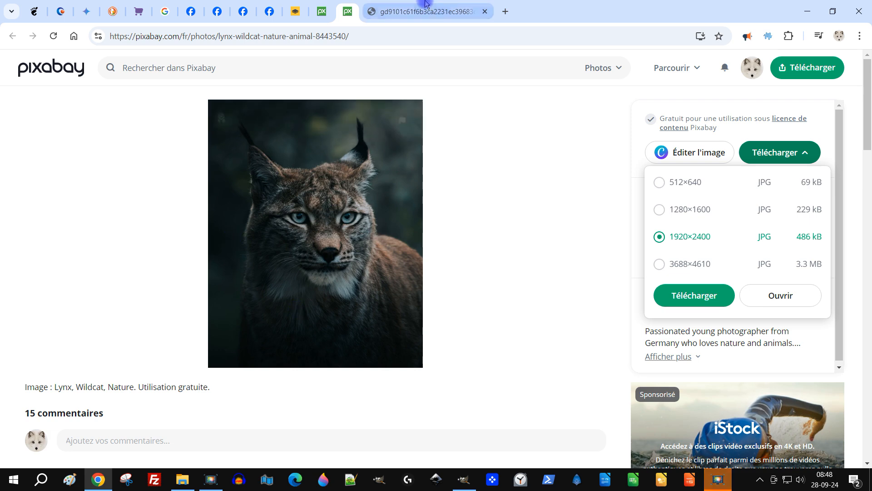
left_click(380, 14)
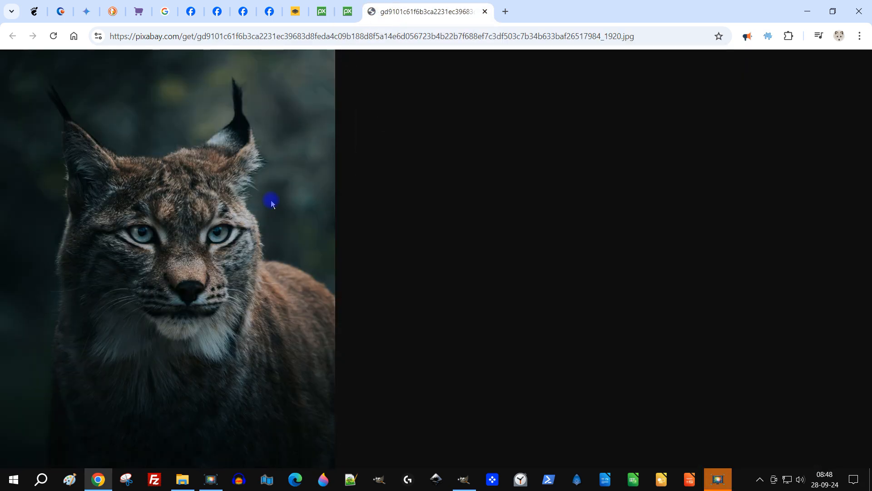
Copy the lynx photo from the browser and paste it into GIMP as a new image.
right_click(196, 172)
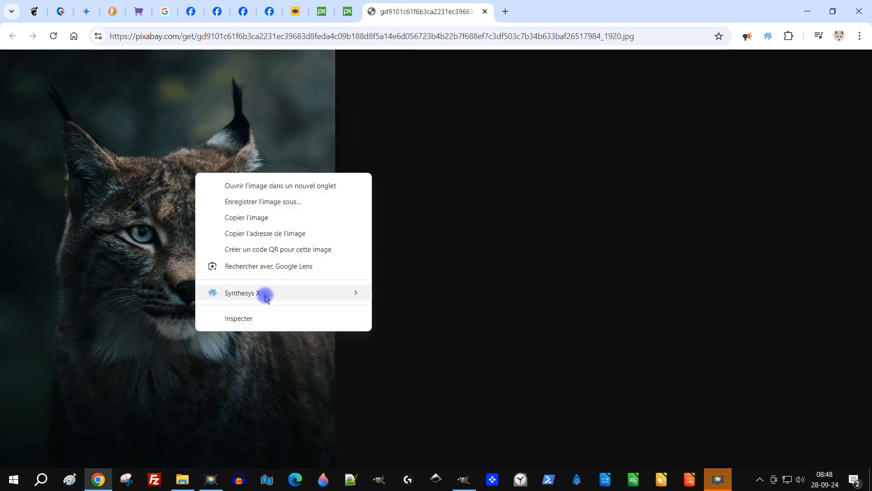
left_click(255, 217)
left_click(464, 480)
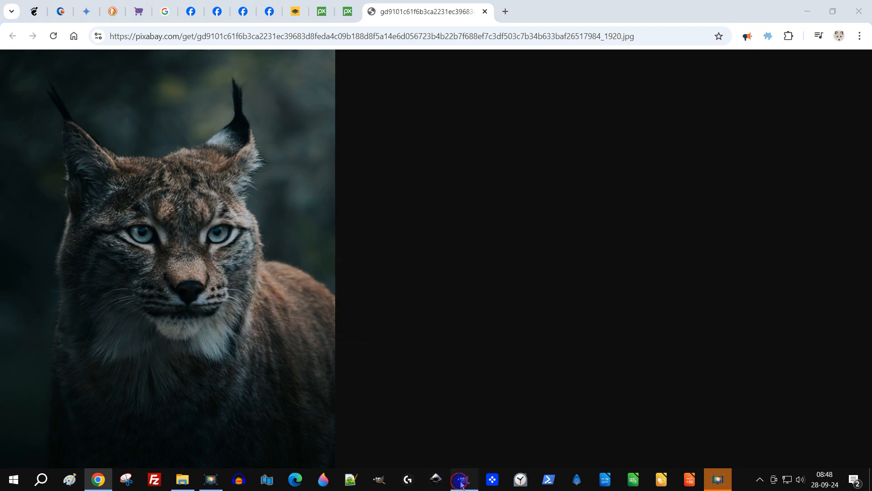
left_click(40, 20)
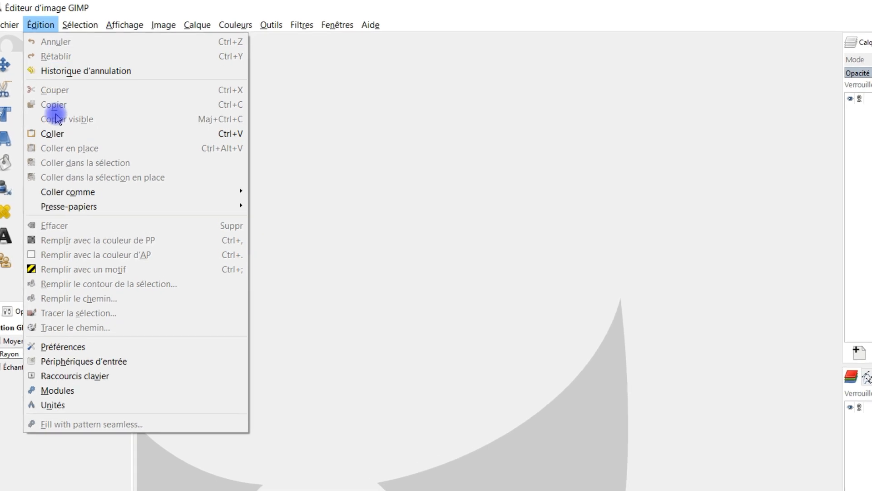
left_click(53, 141)
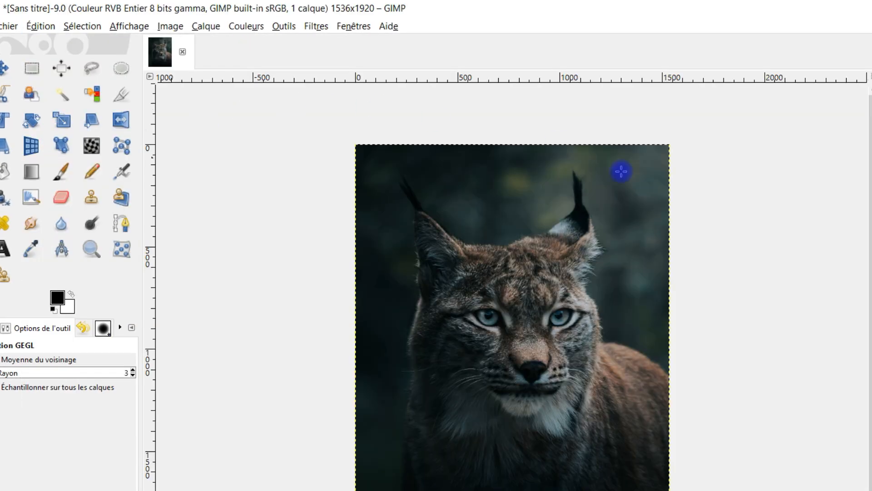
Start a GEGL Action on the pasted layer and choose the Levels operation.
left_click(311, 28)
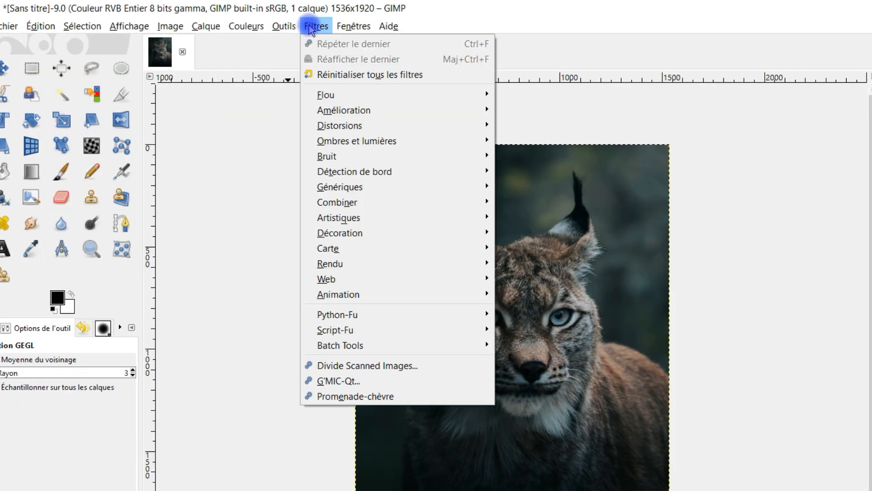
mouse_move(287, 26)
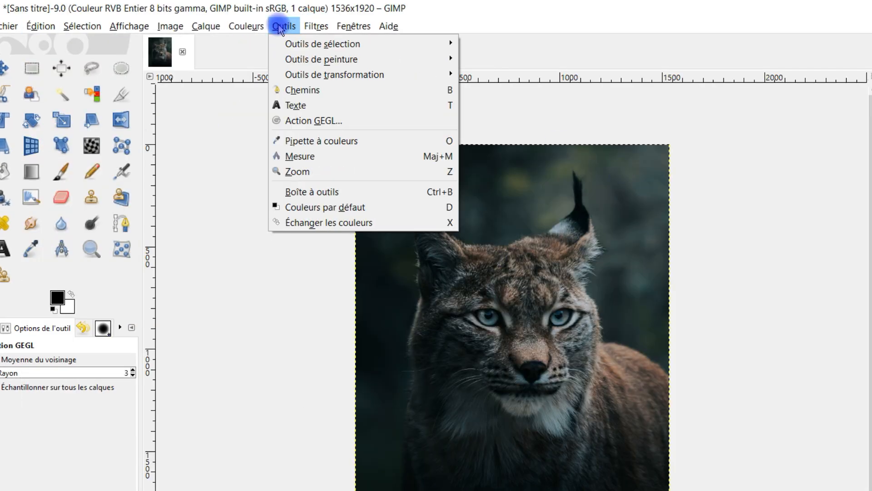
left_click(300, 122)
left_click_drag(131, 109, 132, 89)
left_click(117, 141)
left_click(117, 140)
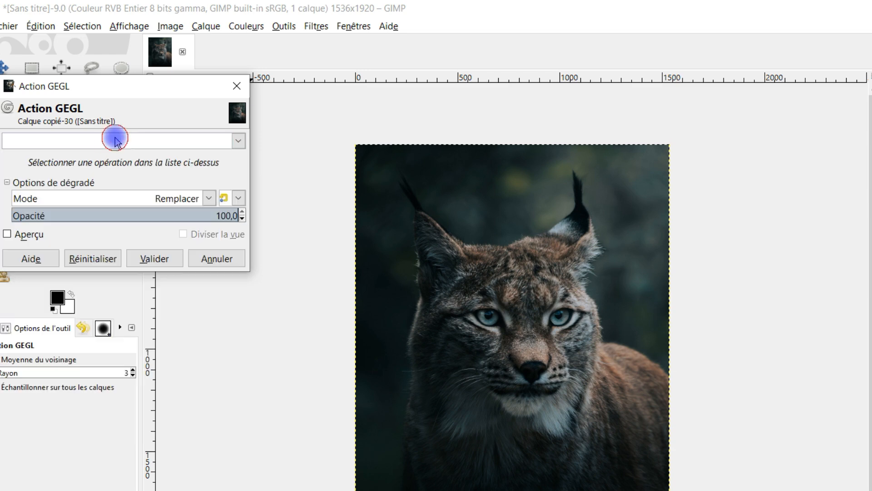
left_click(116, 140)
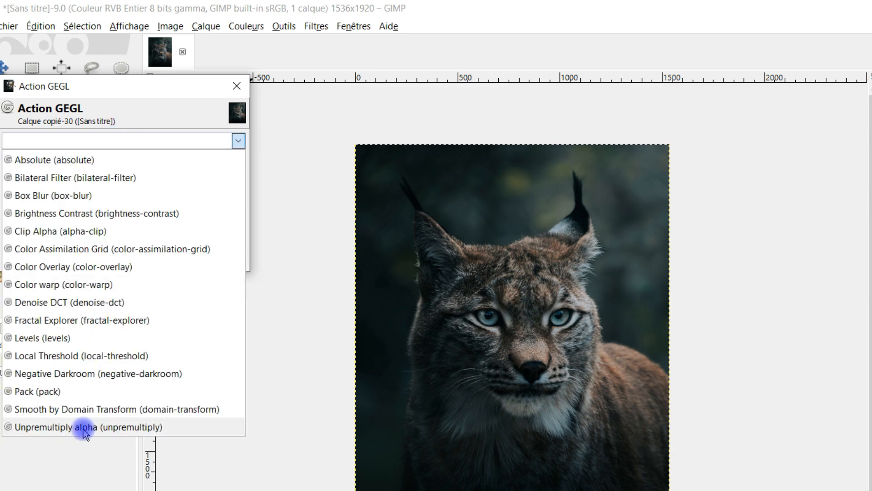
left_click(68, 344)
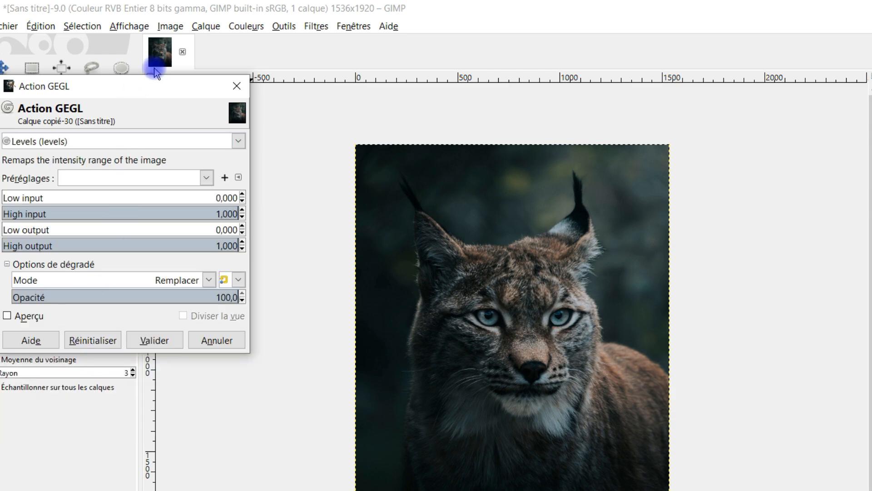
Try a High input of 0,399, enable the preview (Aperçu), and reset the Levels settings.
left_click_drag(188, 76, 220, 162)
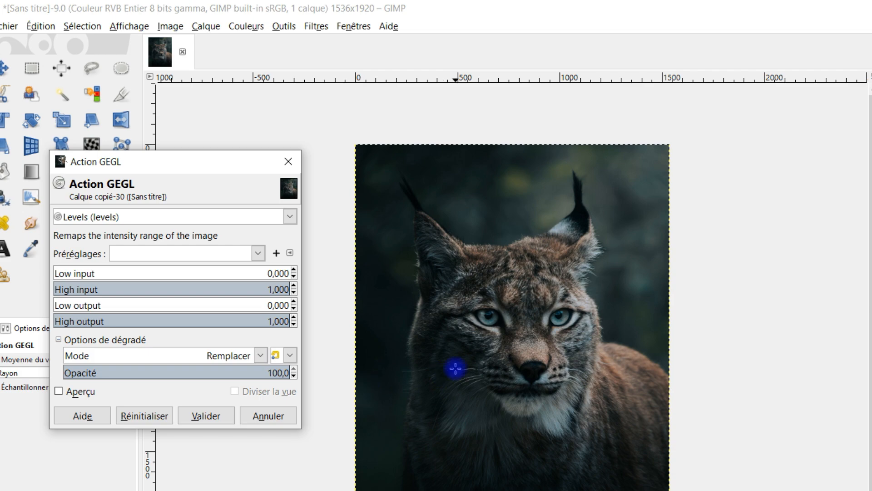
scroll(479, 365, "up", 1, "ctrl")
scroll(609, 350, "down", 1, "ctrl")
scroll(609, 352, "up", 1, "ctrl")
scroll(629, 381, "up", 2)
left_click_drag(629, 381, 626, 269)
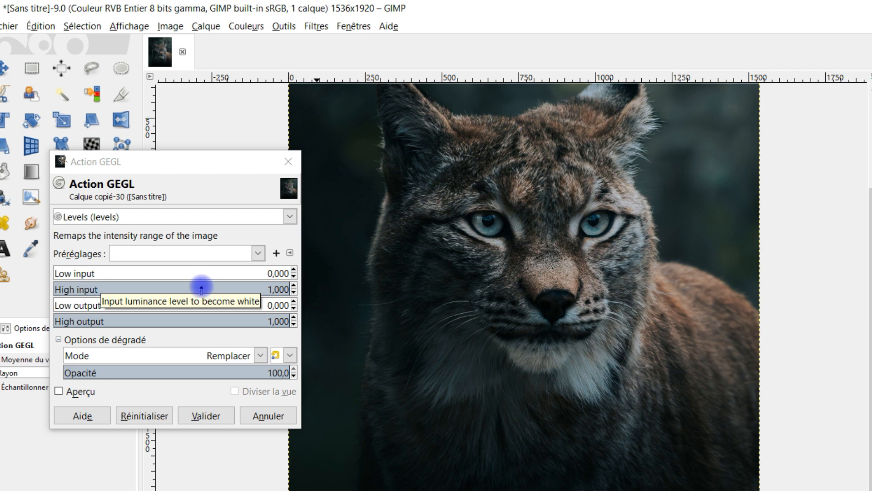
left_click_drag(201, 287, 147, 291)
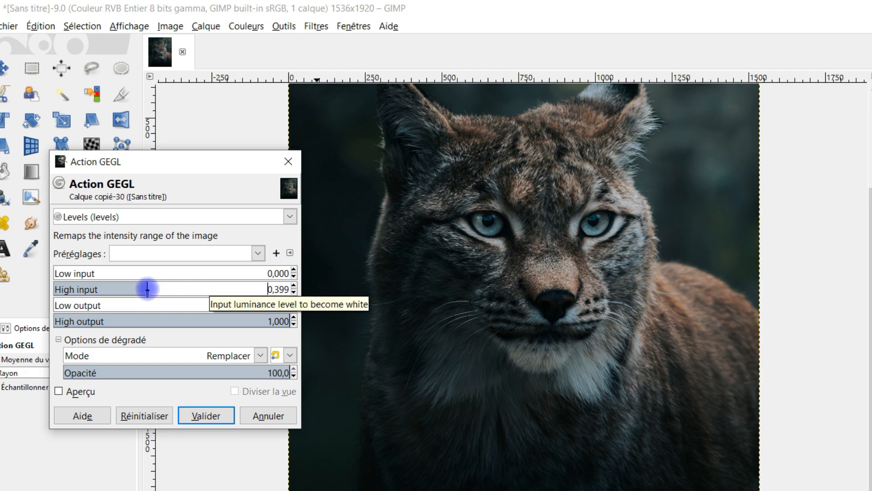
left_click(59, 391)
left_click(144, 415)
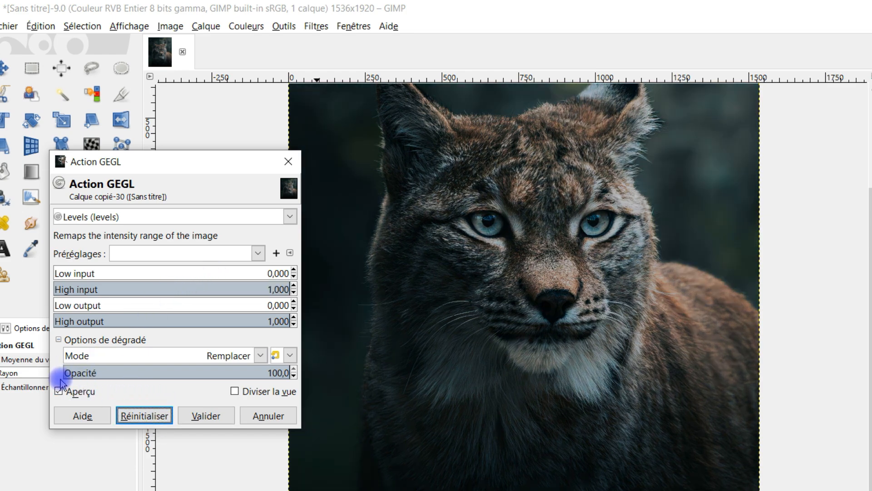
Lower the Levels High input to 0,298 while checking the brightness of the ear fur.
left_click(163, 286)
left_click_drag(161, 287, 124, 289)
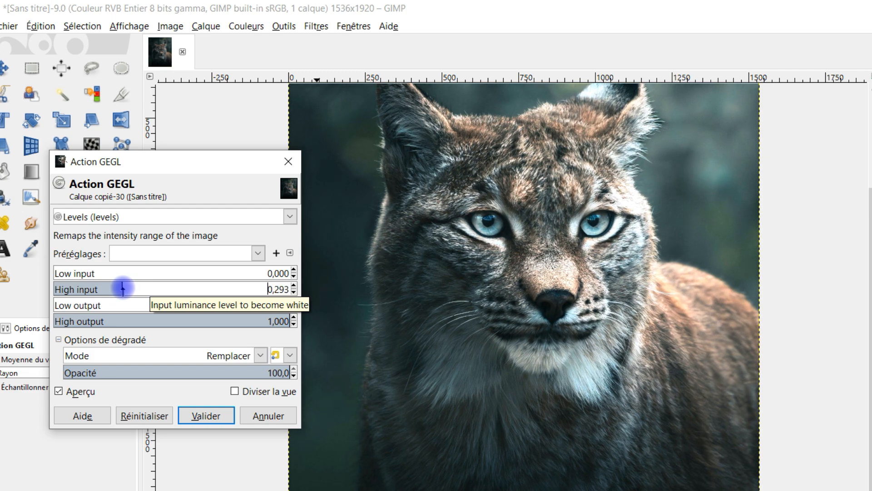
left_click_drag(121, 289, 113, 289)
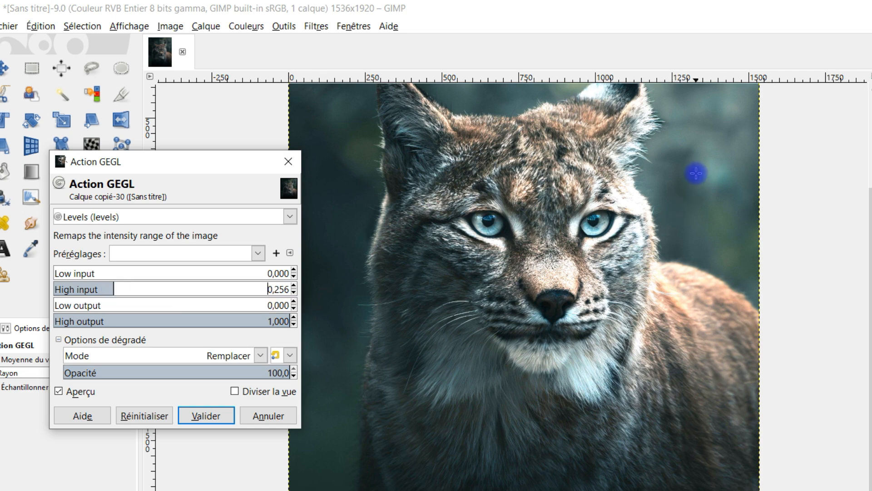
scroll(655, 123, "up", 2)
scroll(655, 123, "up", 1)
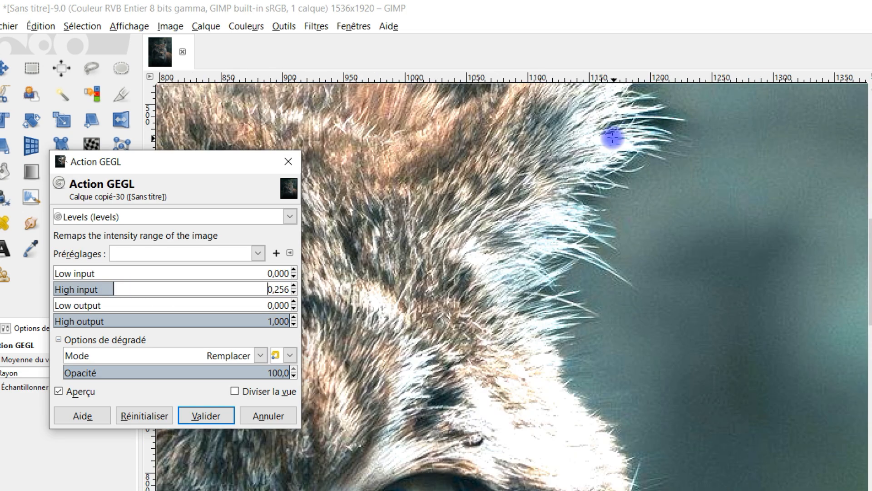
scroll(573, 237, "up", 2)
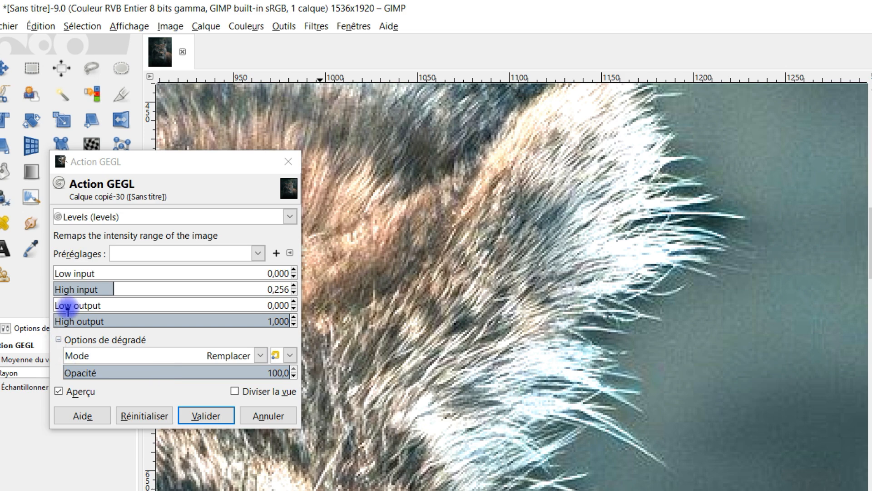
mouse_move(112, 289)
left_mouse_down()
mouse_move(70, 289)
mouse_move(108, 294)
left_mouse_up()
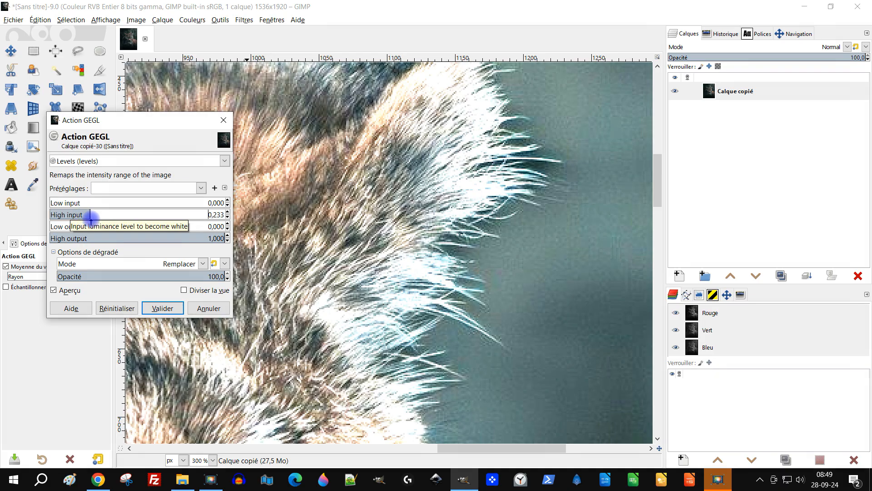
left_click_drag(91, 219, 188, 238)
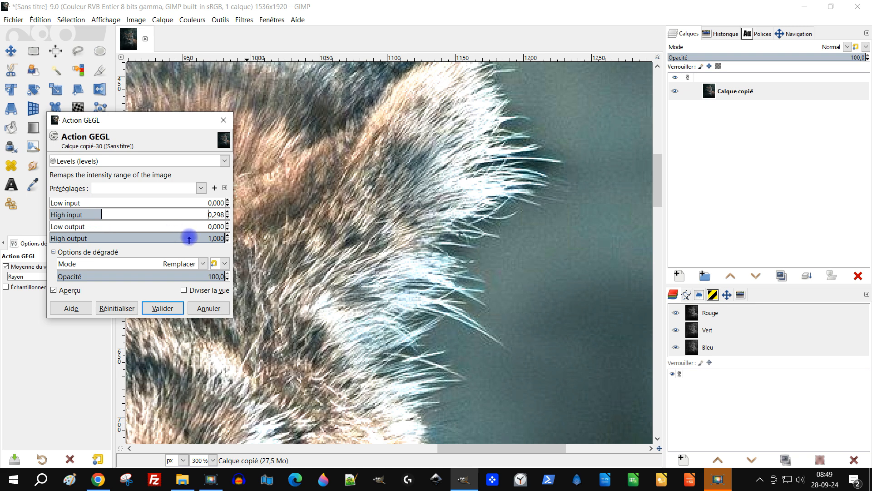
Lower the Levels High output to 0,741 to soften the bright highlights in the fur.
left_click(189, 237)
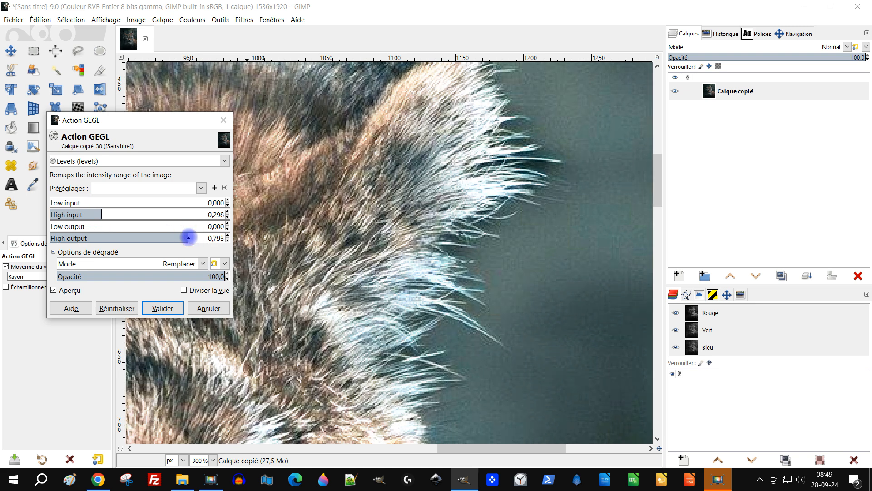
left_click_drag(180, 238, 185, 239)
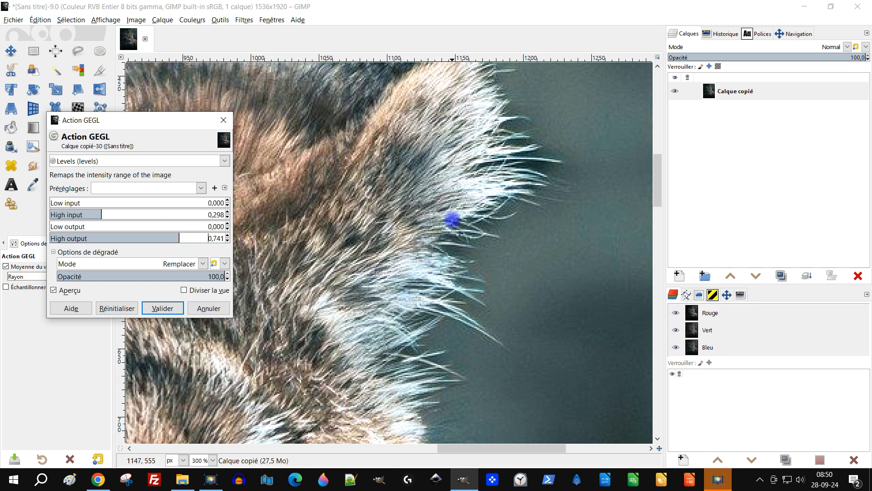
scroll(456, 223, "down", 5)
left_click_drag(413, 322, 459, 249)
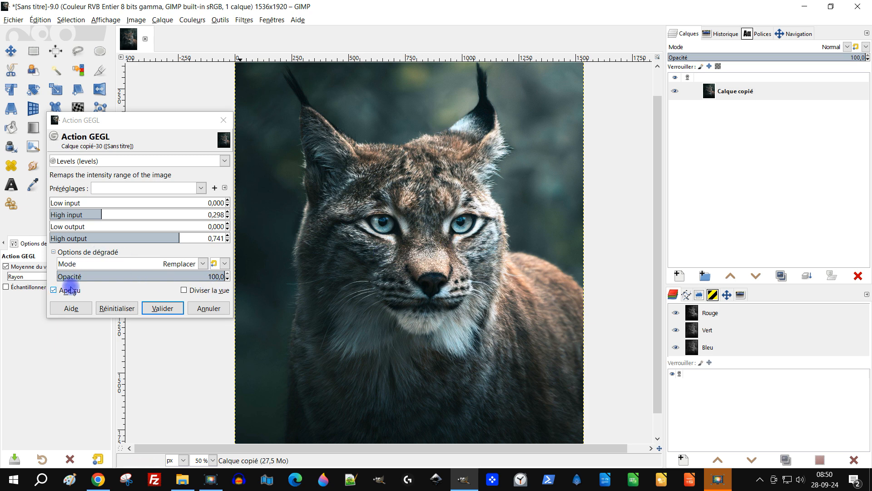
Compare the original and adjusted lynx using the split preview (Diviser la vue), and switch the split off.
left_click(193, 292)
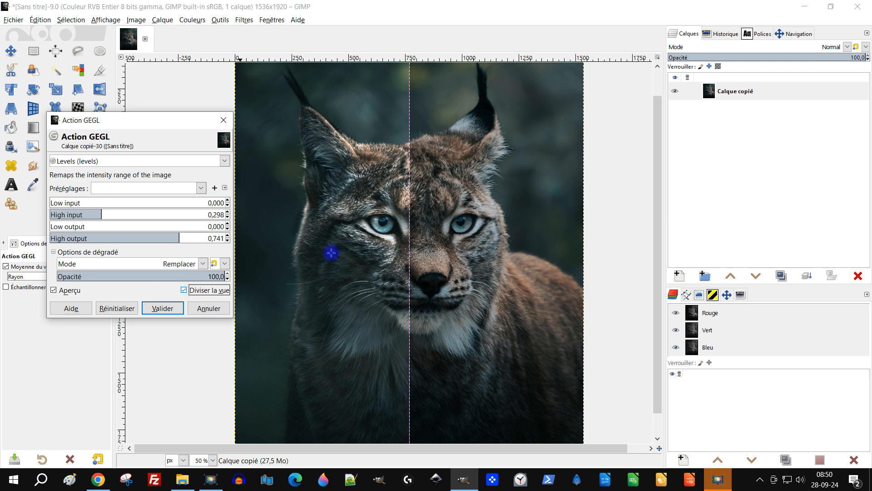
left_click_drag(410, 218, 416, 258)
left_click(184, 290)
Lower the Levels High output to 0,301 and toggle the preview to compare with the original brightness.
left_click_drag(178, 239, 123, 243)
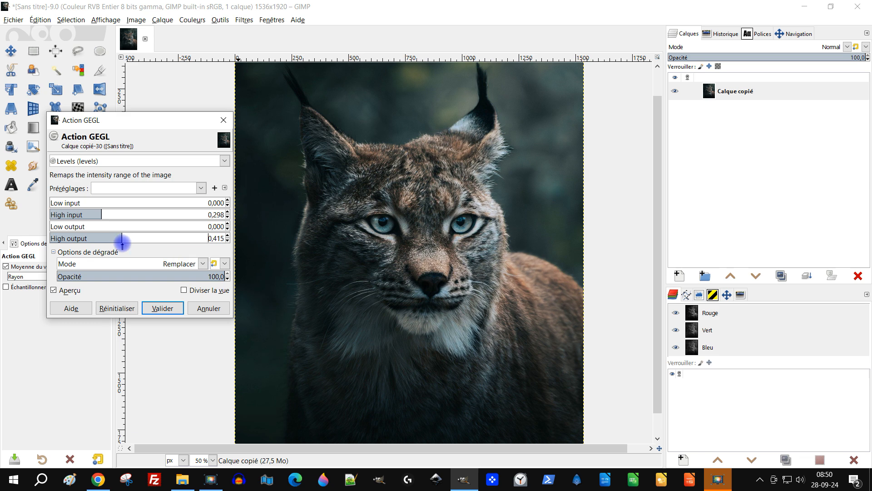
left_click(71, 290)
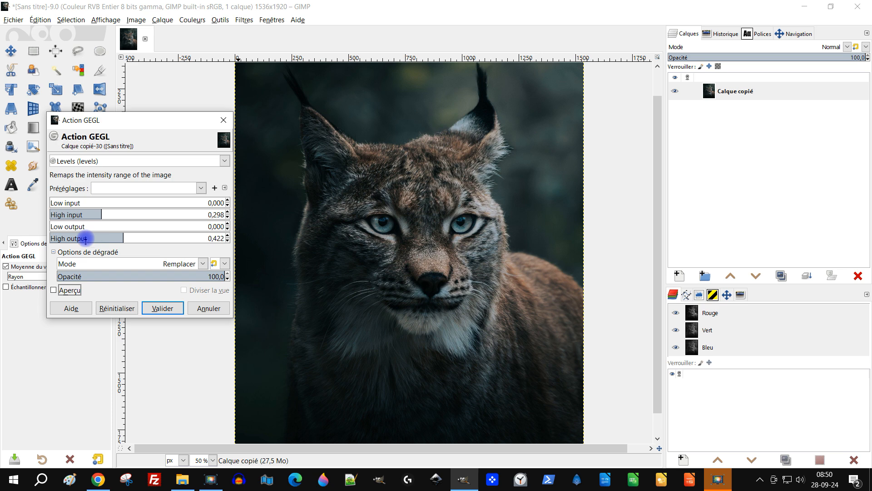
left_click_drag(123, 235, 102, 238)
left_click(71, 292)
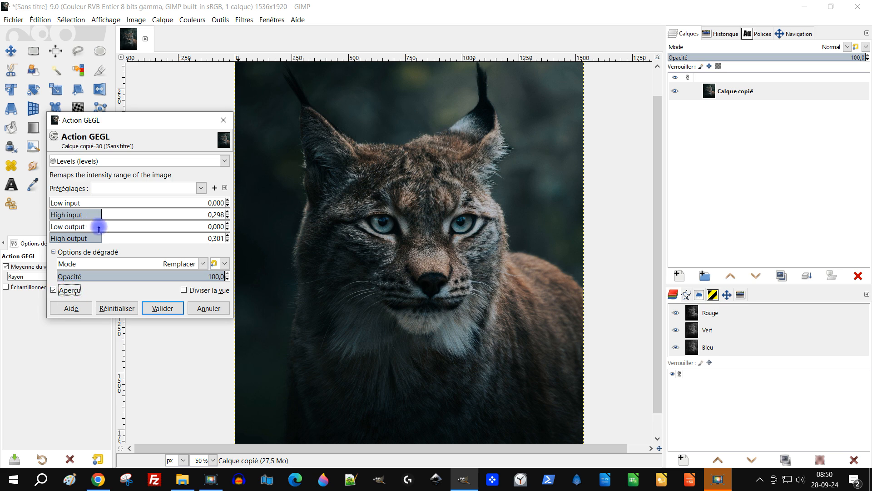
Set High output to 0,821 and High input to 0,272, and compare the whole lynx with and without the preview.
left_click_drag(102, 237, 192, 238)
scroll(514, 189, "up", 4)
scroll(477, 222, "down", 2)
left_click_drag(477, 222, 533, 256)
left_click_drag(101, 215, 97, 215)
scroll(411, 387, "down", 1)
left_click_drag(411, 400, 419, 259)
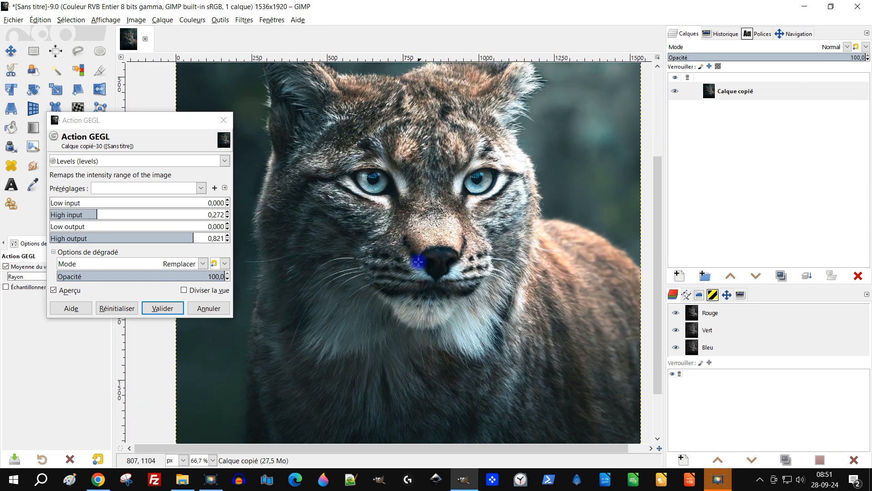
scroll(375, 247, "down", 1)
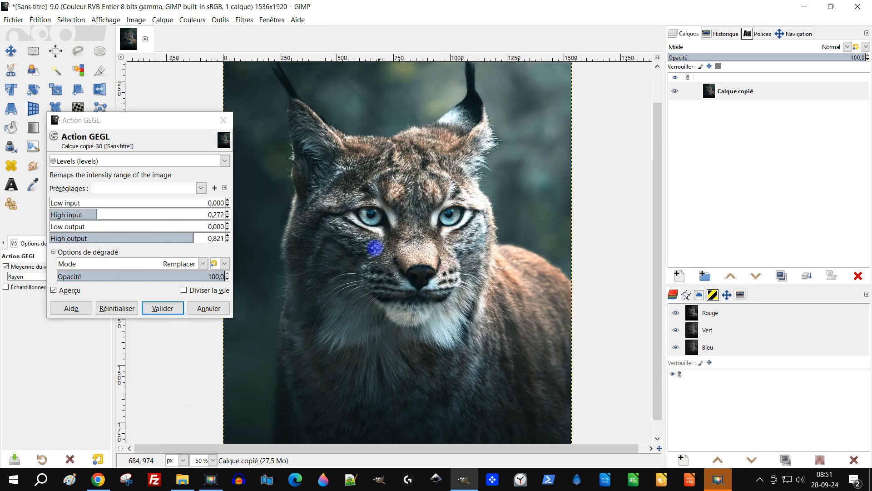
left_click(67, 291)
left_click(67, 291)
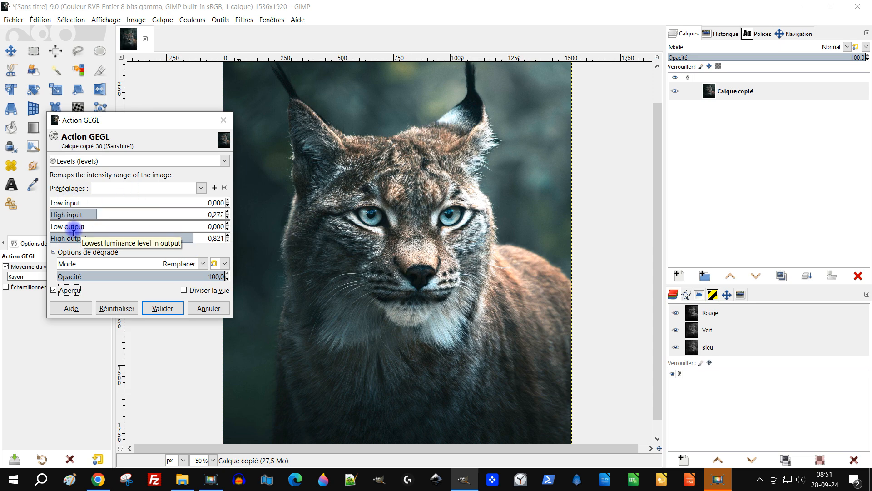
Try a Levels Low input of 0,124 on the lynx, and set Low input back to 0.
left_click(69, 202)
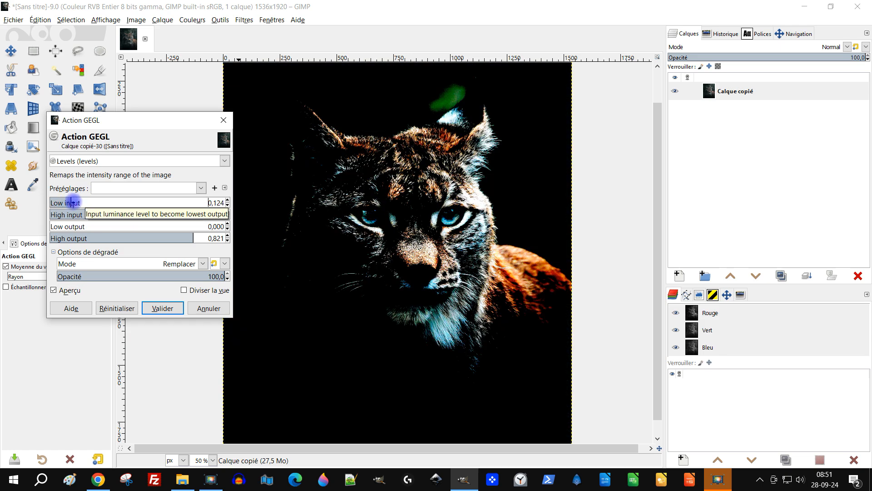
left_click_drag(66, 200, 52, 199)
key("Delete")
key("Delete")
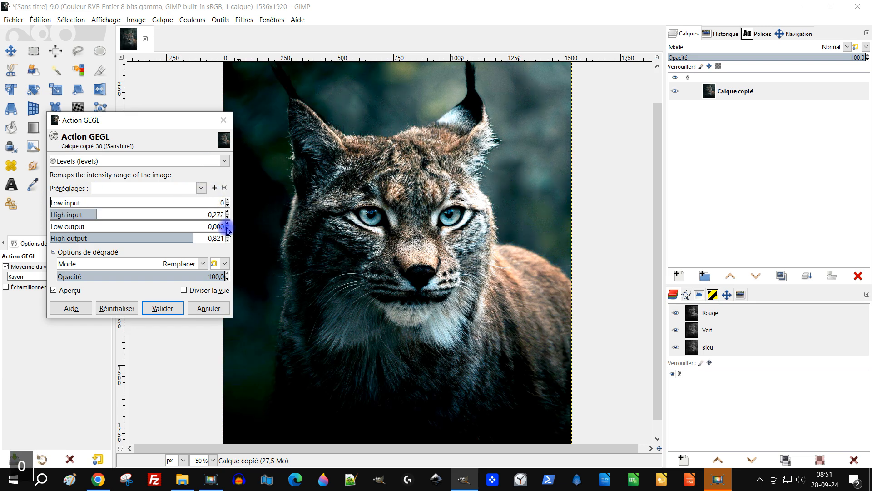
key("Return")
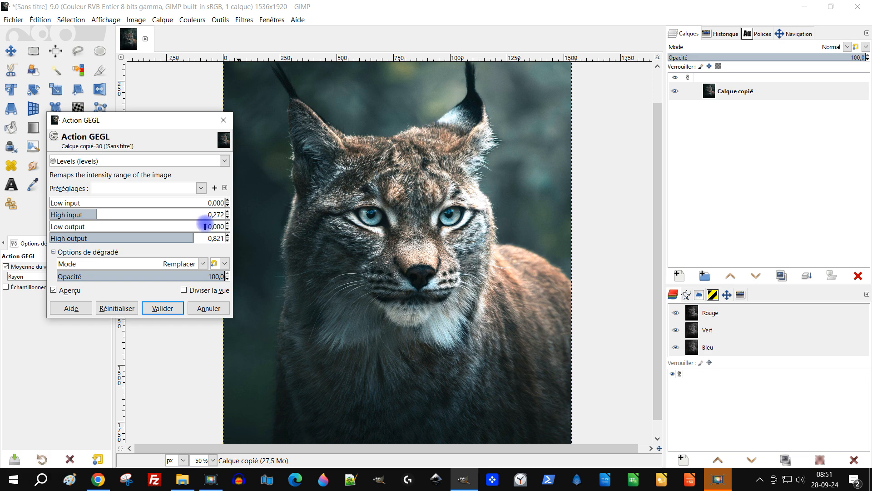
Compare the lynx with and without the preview, and apply the Levels operation to the layer.
left_click(69, 290)
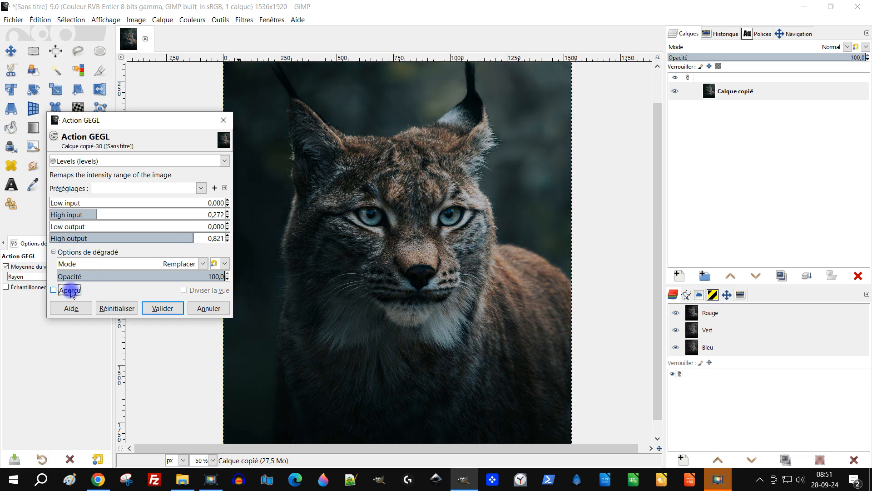
left_click(69, 290)
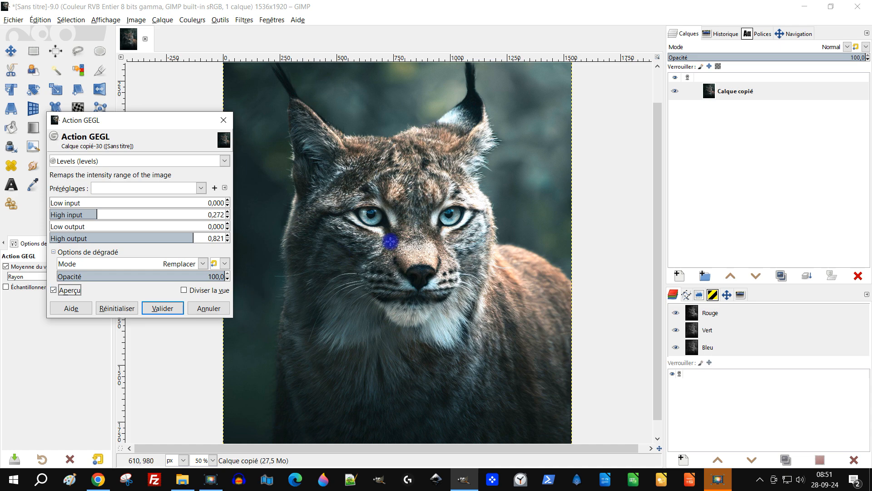
left_click(163, 309)
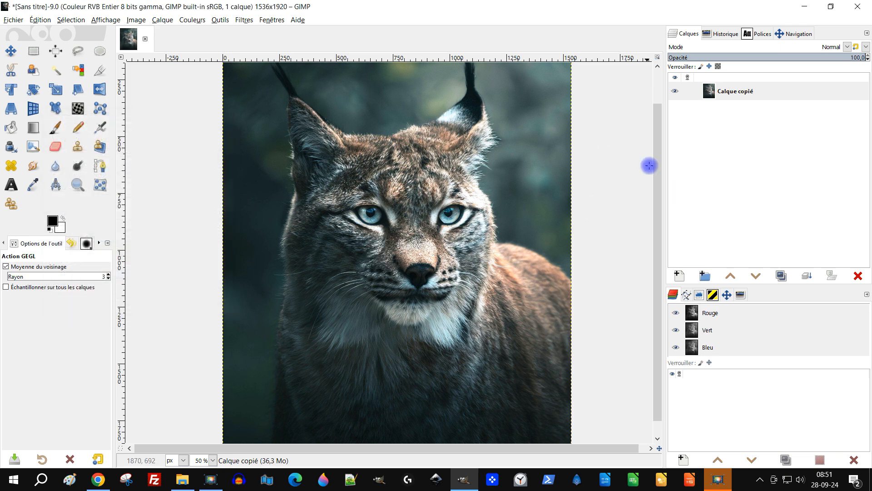
left_click_drag(468, 230, 478, 252)
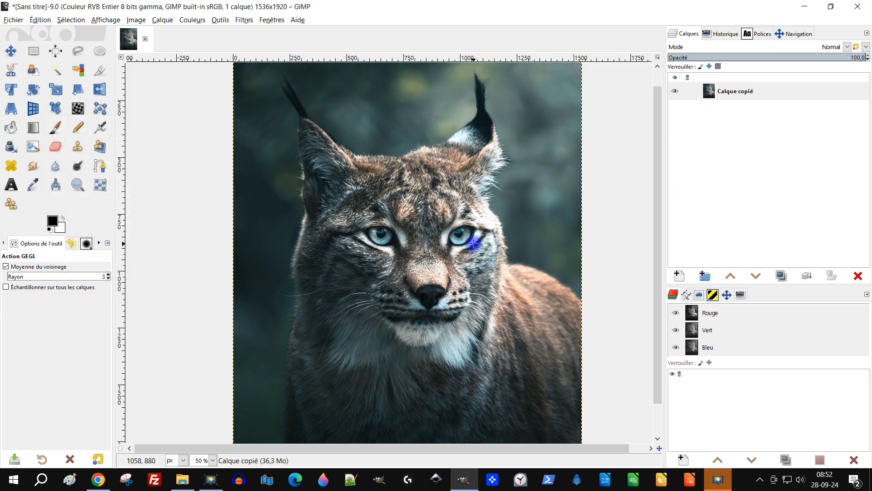
left_click_drag(472, 220, 470, 210)
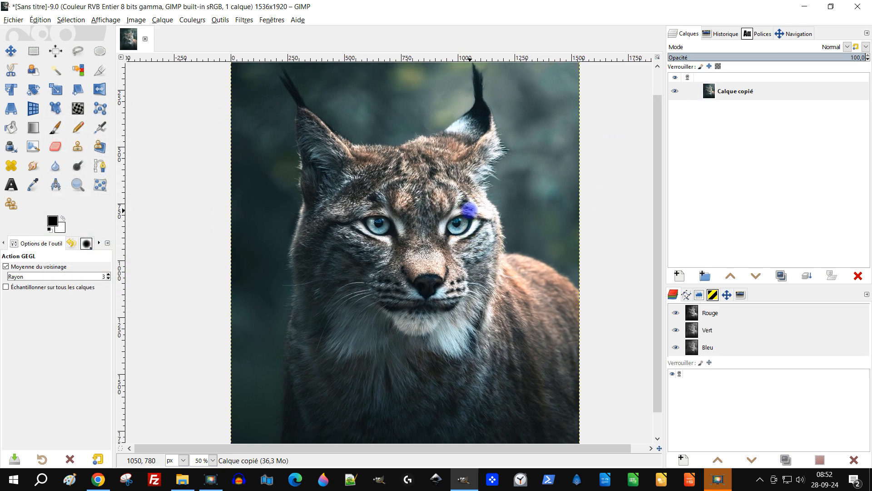
Paste the copied original lynx photo as a new layer and rename that layer "avant".
left_click(39, 19)
mouse_move(193, 149)
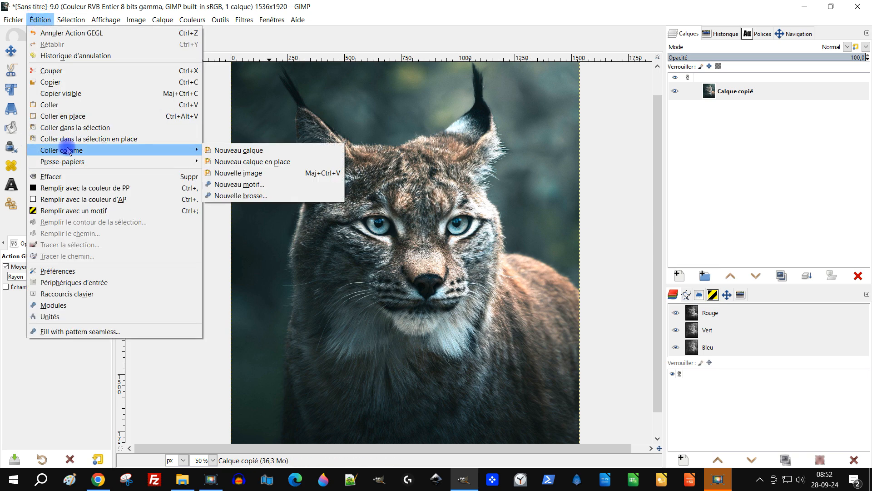
left_click(232, 150)
left_click(749, 91)
double_click(749, 91)
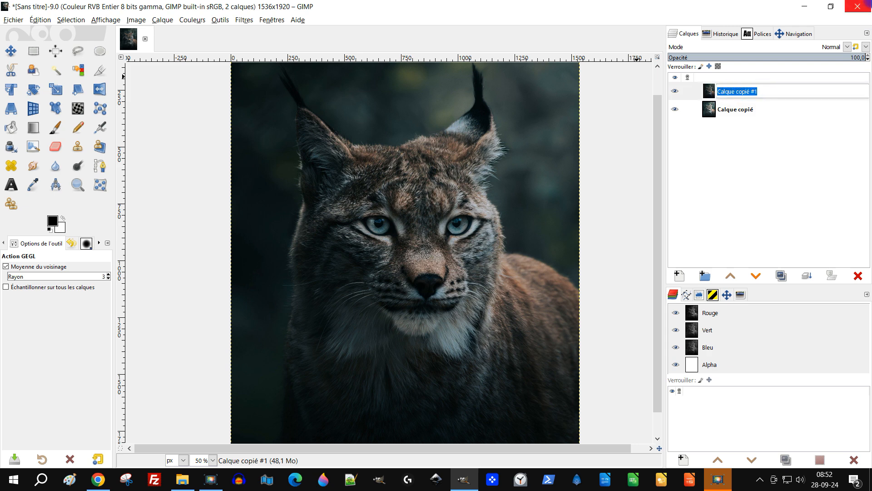
type("av")
key("Return")
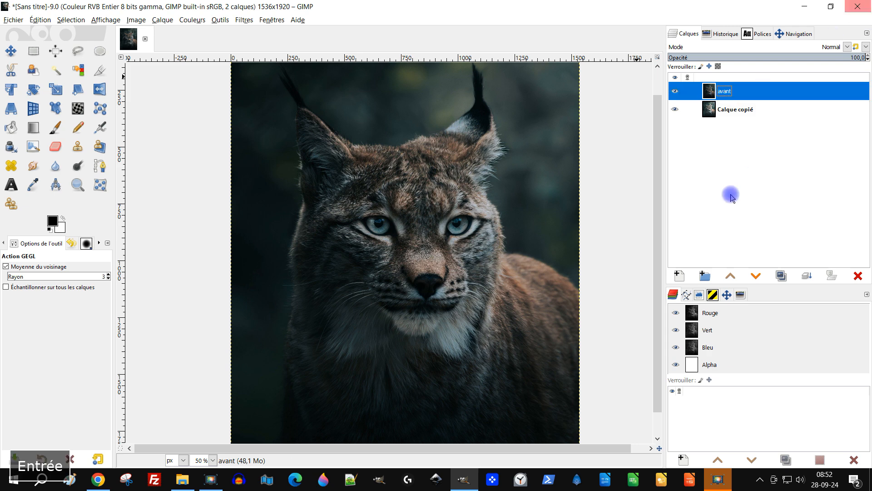
Rename the brightened layer "après".
double_click(740, 108)
type("après")
key("Return")
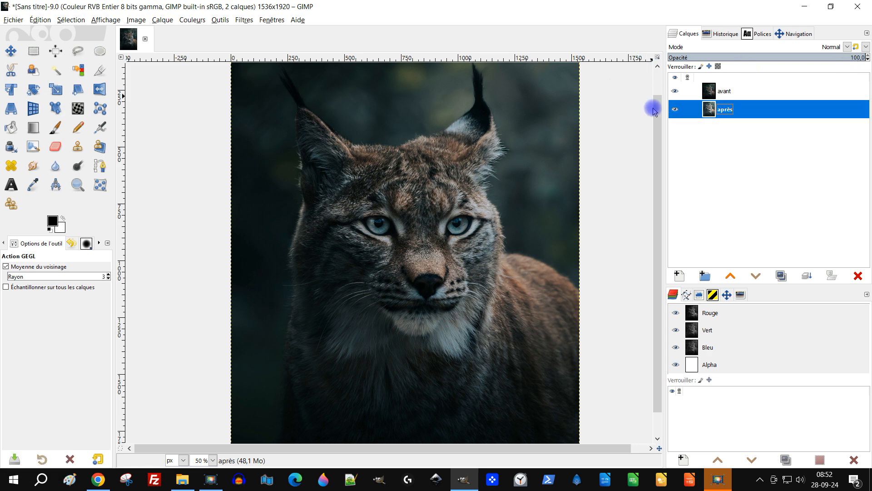
Toggle the visibility of the "avant" layer to compare the dark original with the brightened lynx, leaving it hidden.
left_click(676, 91)
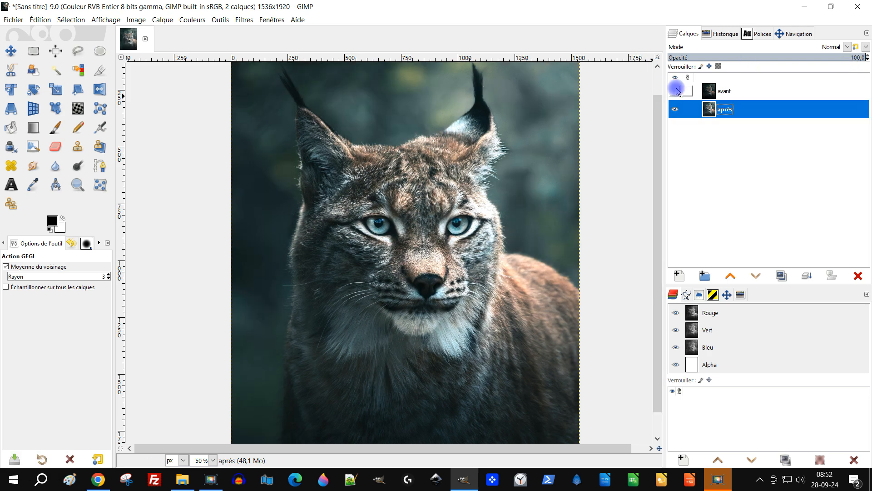
left_click(676, 91)
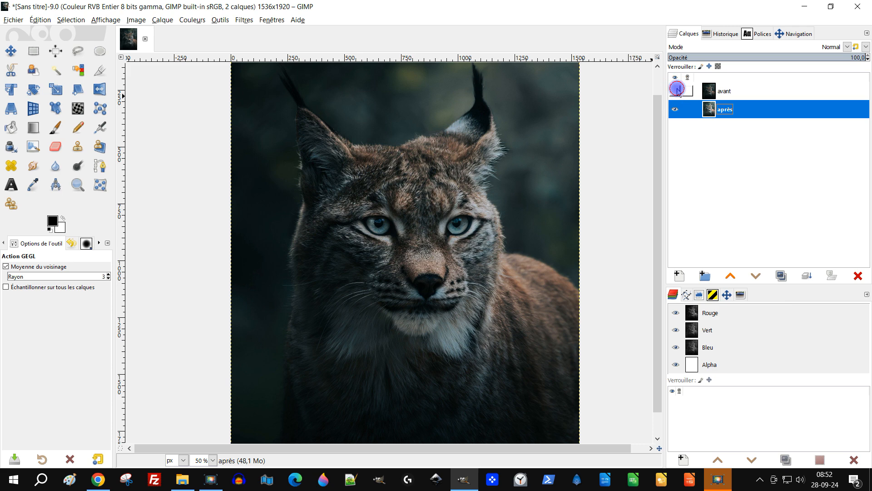
left_click(676, 90)
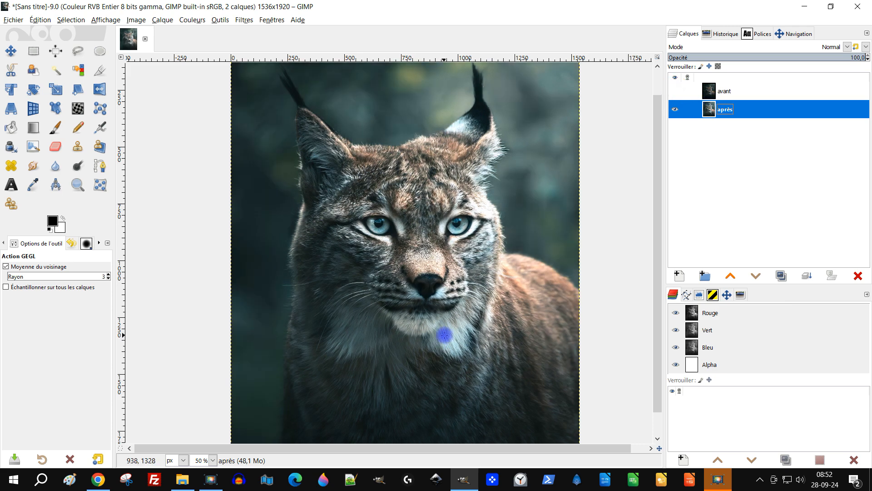
Frame the whole lynx photo with the Zoom tool and show the "avant" layer again for a full-image comparison.
left_click_drag(409, 310, 374, 303)
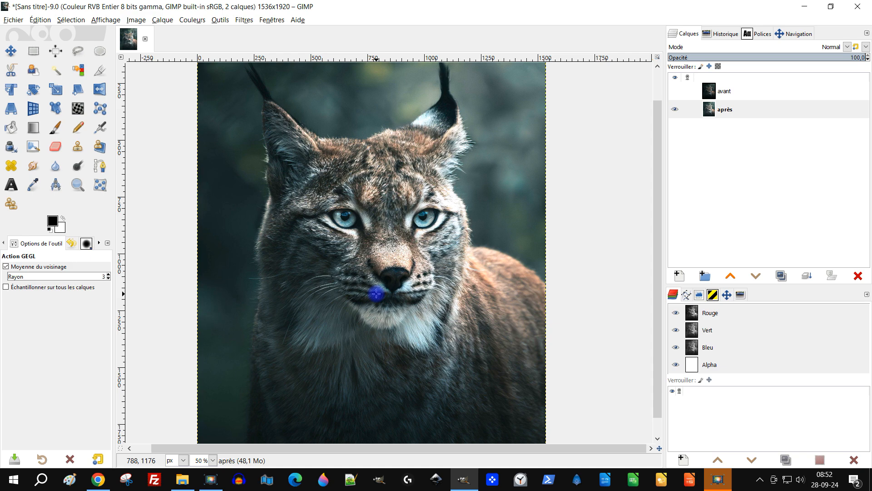
scroll(376, 294, "down", 1)
left_click(78, 185)
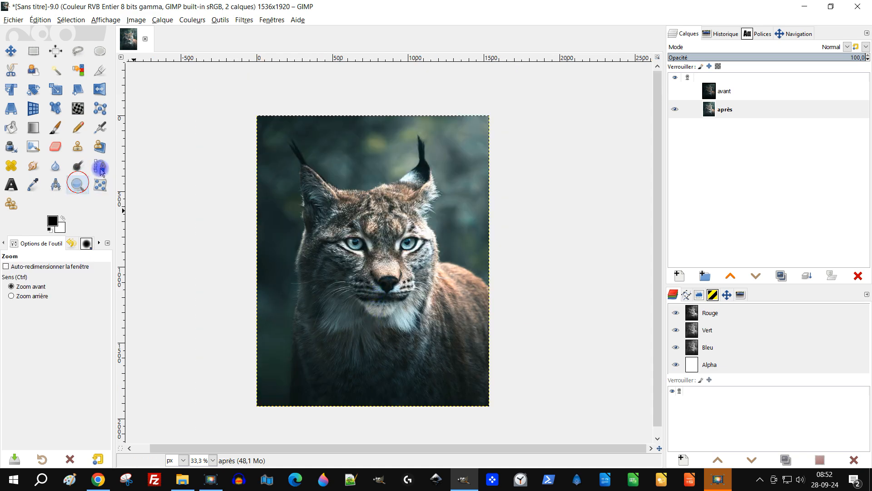
left_click_drag(251, 112, 489, 406)
left_click_drag(483, 367, 378, 369)
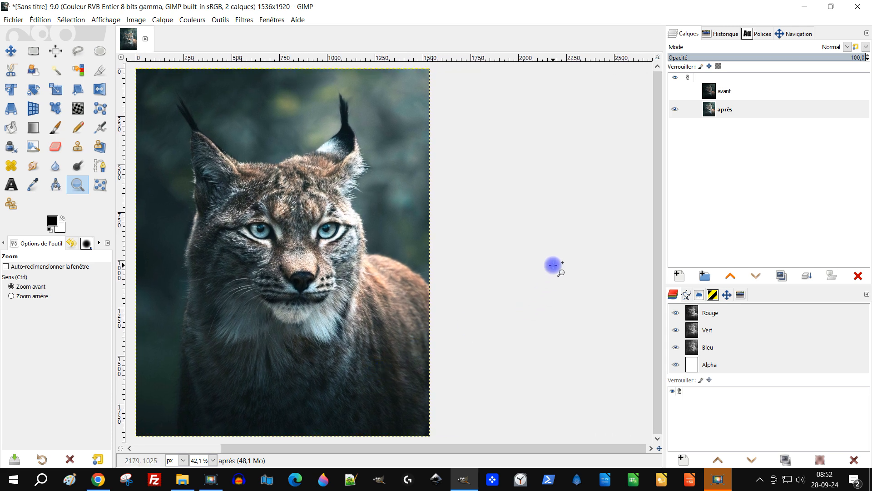
left_click(676, 91)
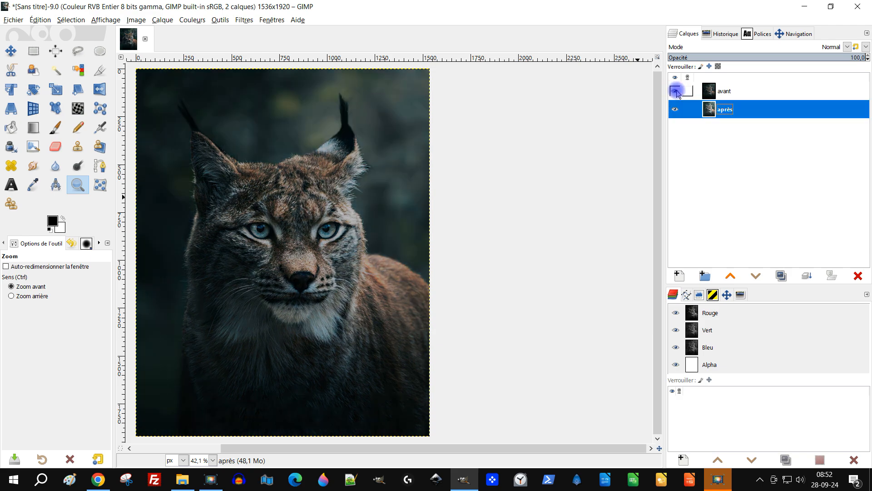